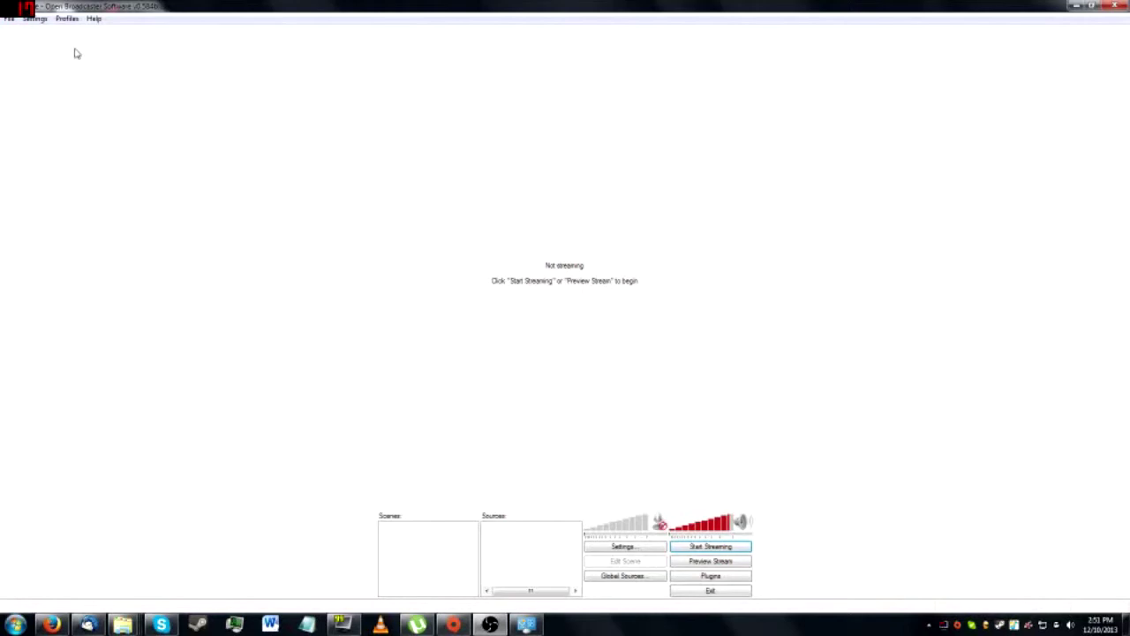
# Open the Settings menu in the OBS main window's menu bar.
pyautogui.click(37, 19)
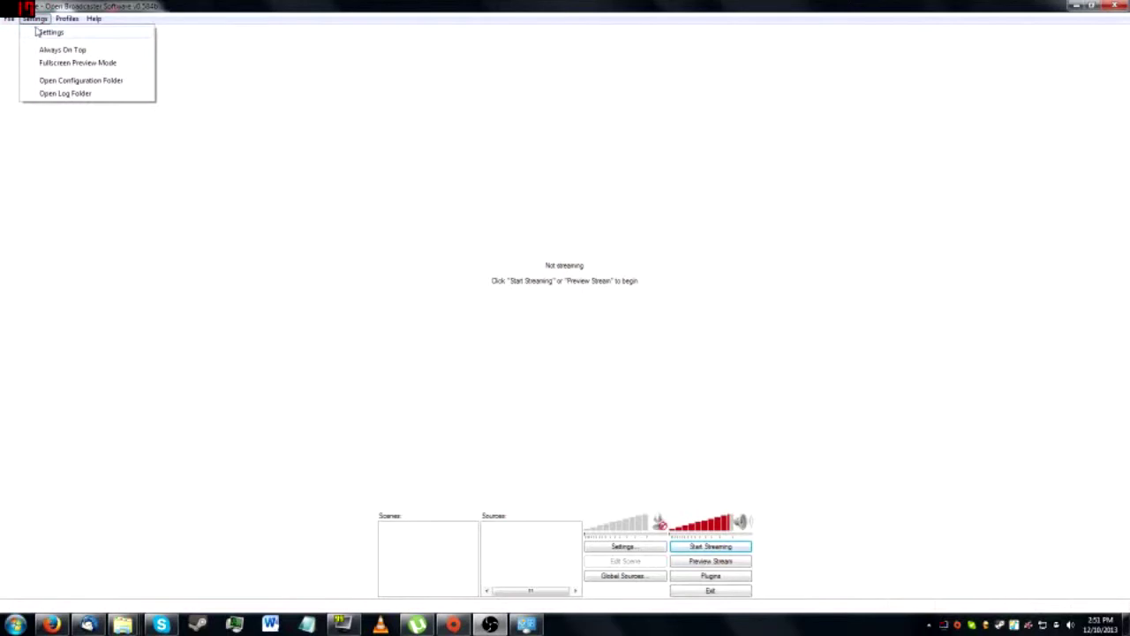
# Open the Settings dialog on its General page and drag it to the screen's left edge.
pyautogui.click(89, 32)
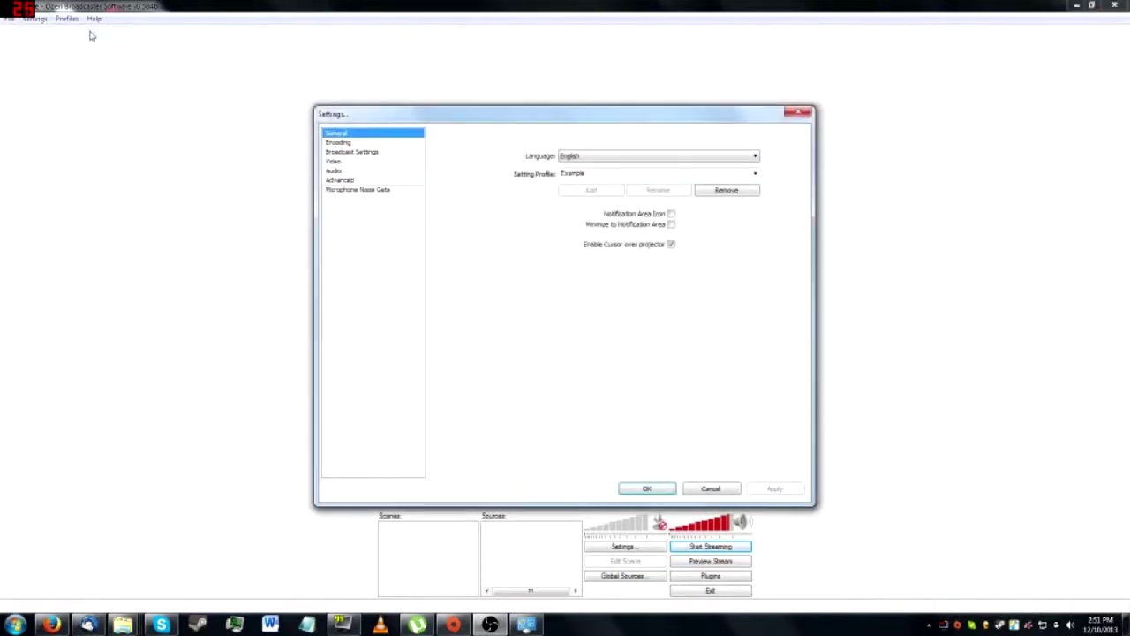
pyautogui.moveTo(488, 113); pyautogui.dragTo(713, 72)
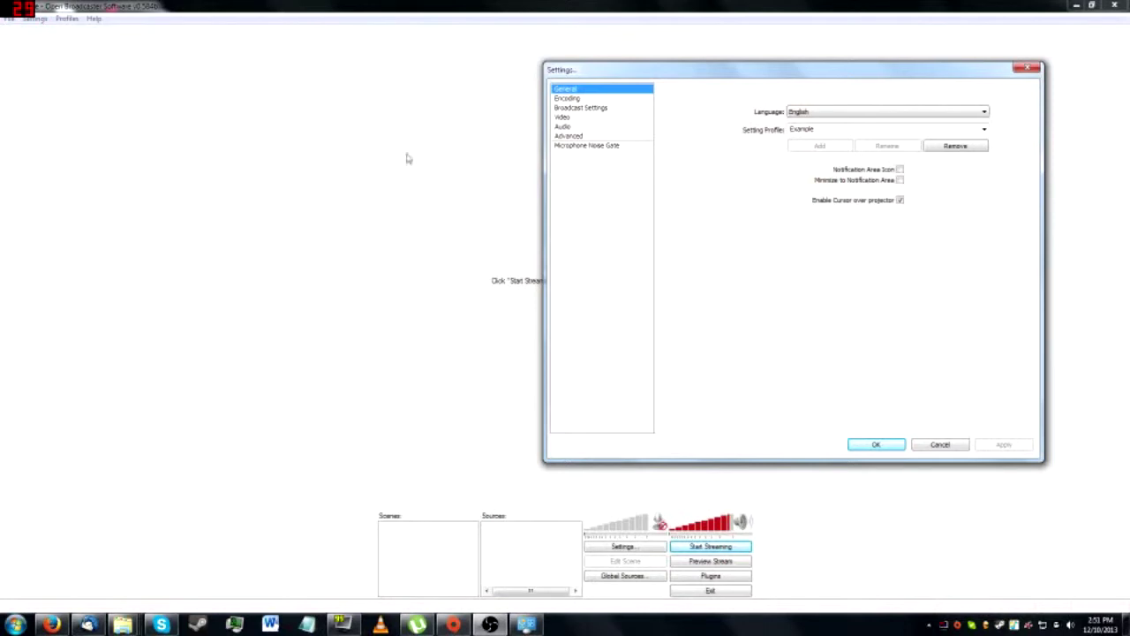
pyautogui.moveTo(676, 68); pyautogui.dragTo(273, 61)
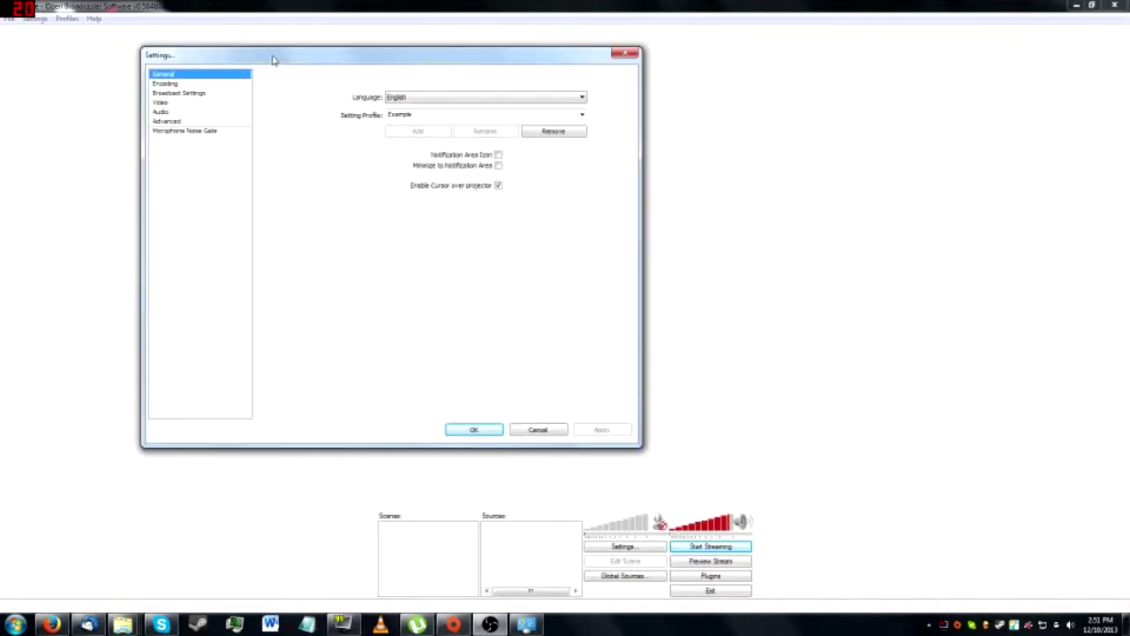
pyautogui.moveTo(265, 68); pyautogui.dragTo(170, 60)
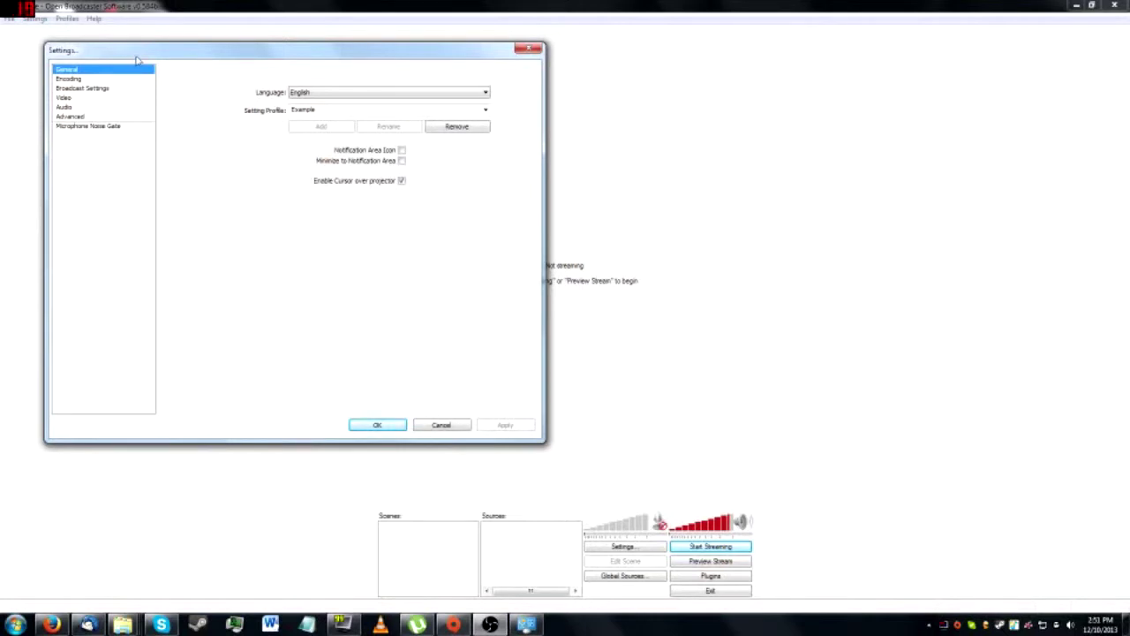
pyautogui.moveTo(139, 56)
pyautogui.mouseDown()
pyautogui.moveTo(94, 70)
pyautogui.moveTo(131, 71)
pyautogui.mouseUp()
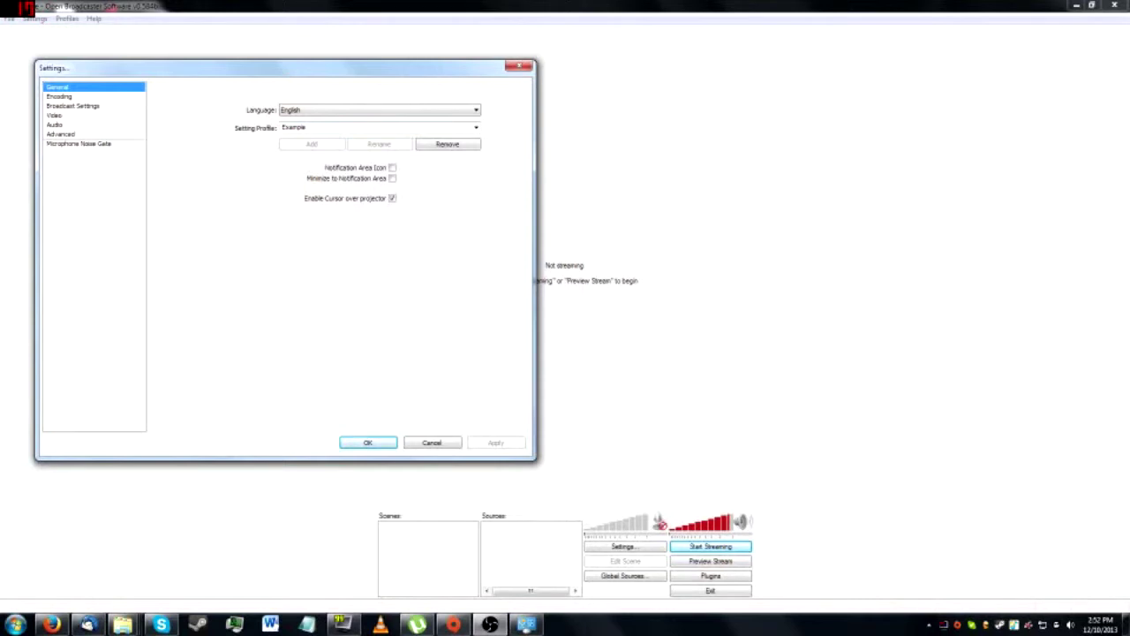
pyautogui.click(475, 128)
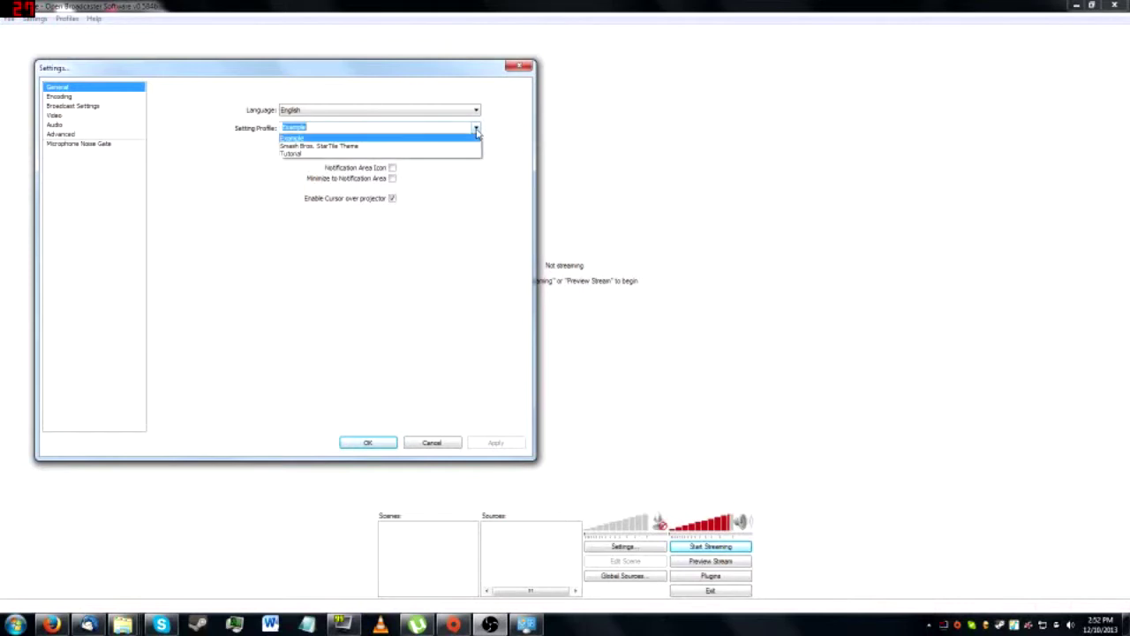
pyautogui.click(419, 141)
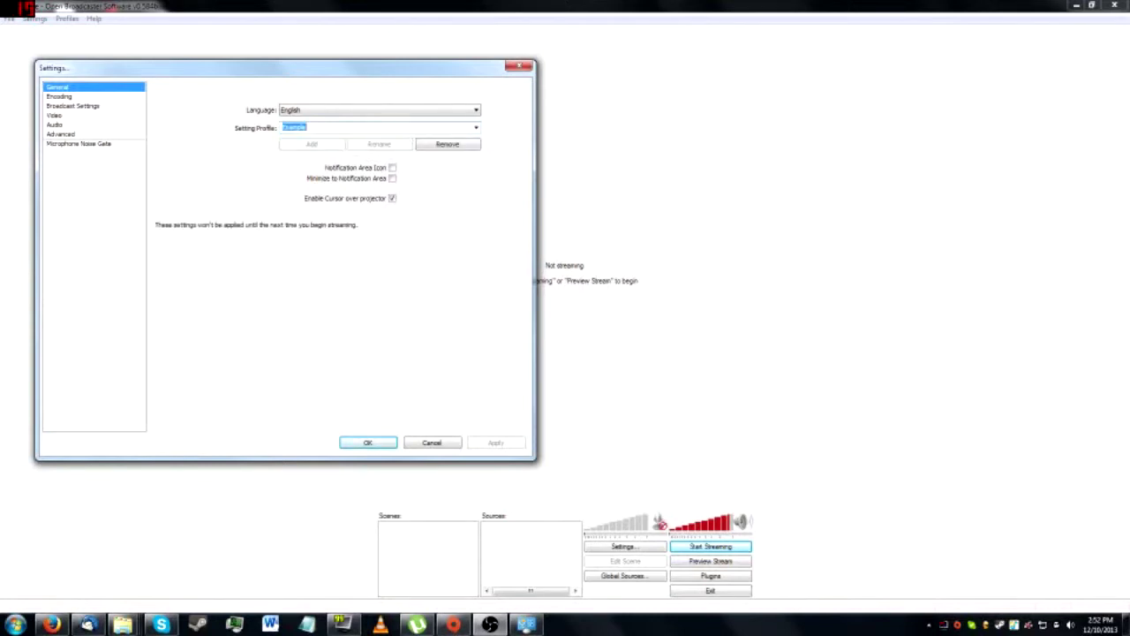
pyautogui.write('Tutorial')
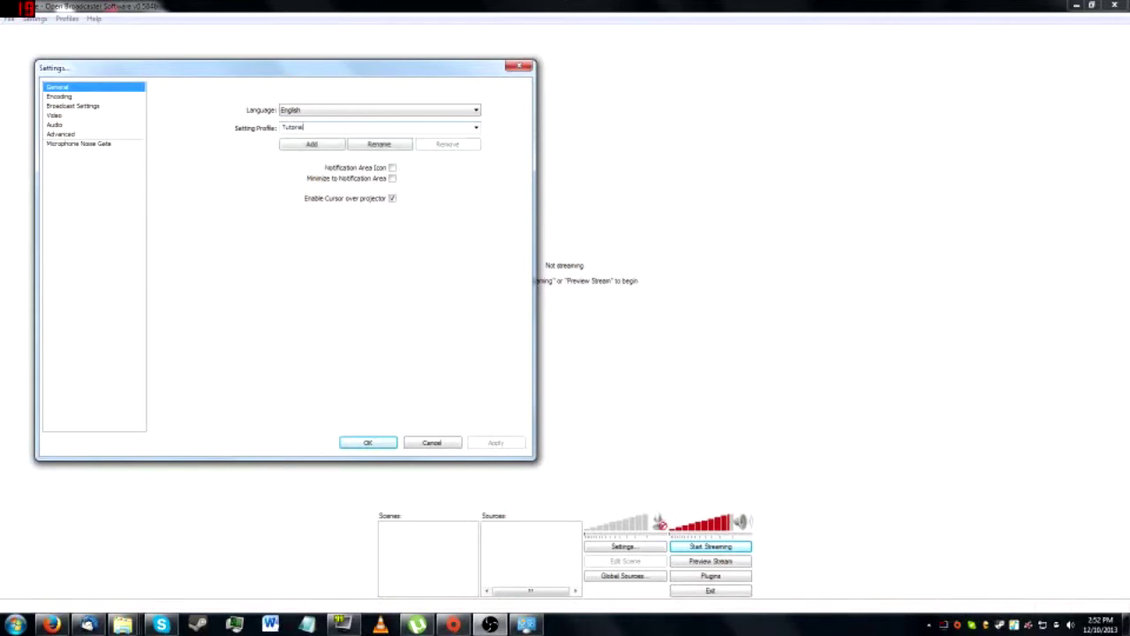
pyautogui.write('segmen')
pyautogui.press('BackSpace')
pyautogui.press('BackSpace')
pyautogui.press('BackSpace')
pyautogui.press('BackSpace')
pyautogui.press('BackSpace')
pyautogui.press('BackSpace')
pyautogui.press('BackSpace')
pyautogui.press('BackSpace')
pyautogui.press('BackSpace')
pyautogui.press('BackSpace')
pyautogui.press('BackSpace')
pyautogui.press('BackSpace')
pyautogui.press('BackSpace')
pyautogui.press('BackSpace')
pyautogui.write('Example')
pyautogui.press('Return')
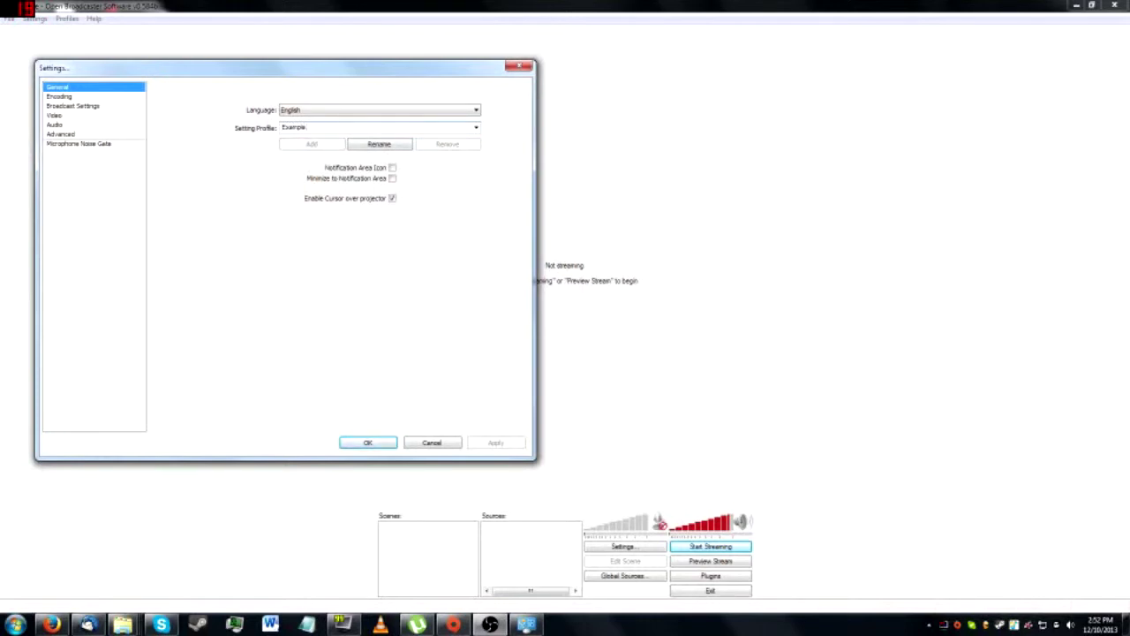
pyautogui.click(476, 128)
pyautogui.click(476, 129)
pyautogui.click(476, 129)
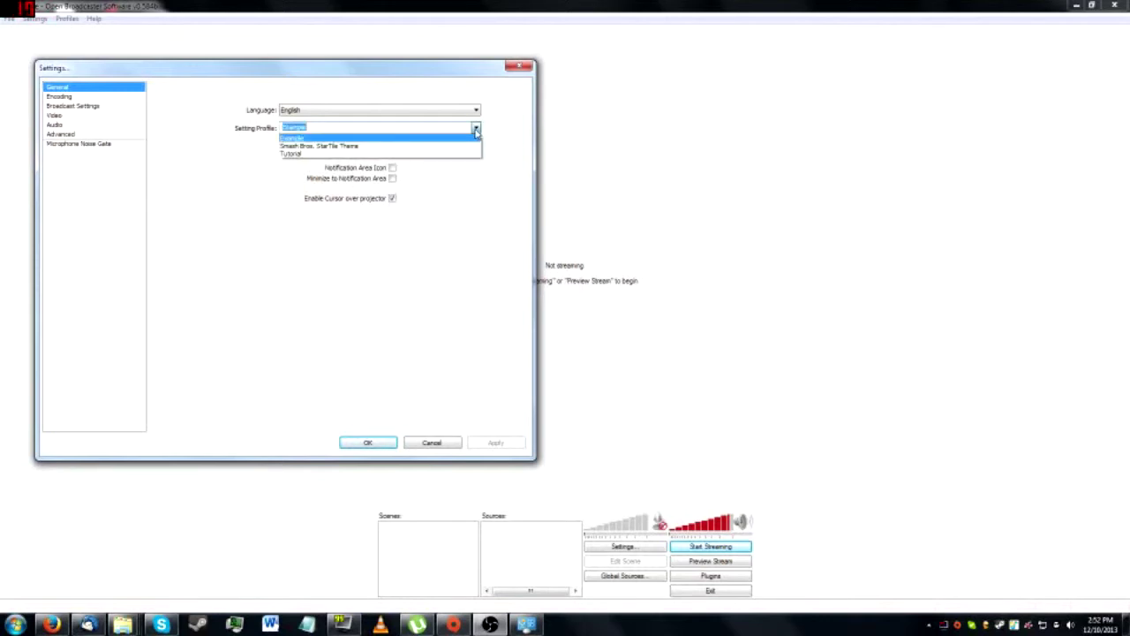
pyautogui.click(476, 129)
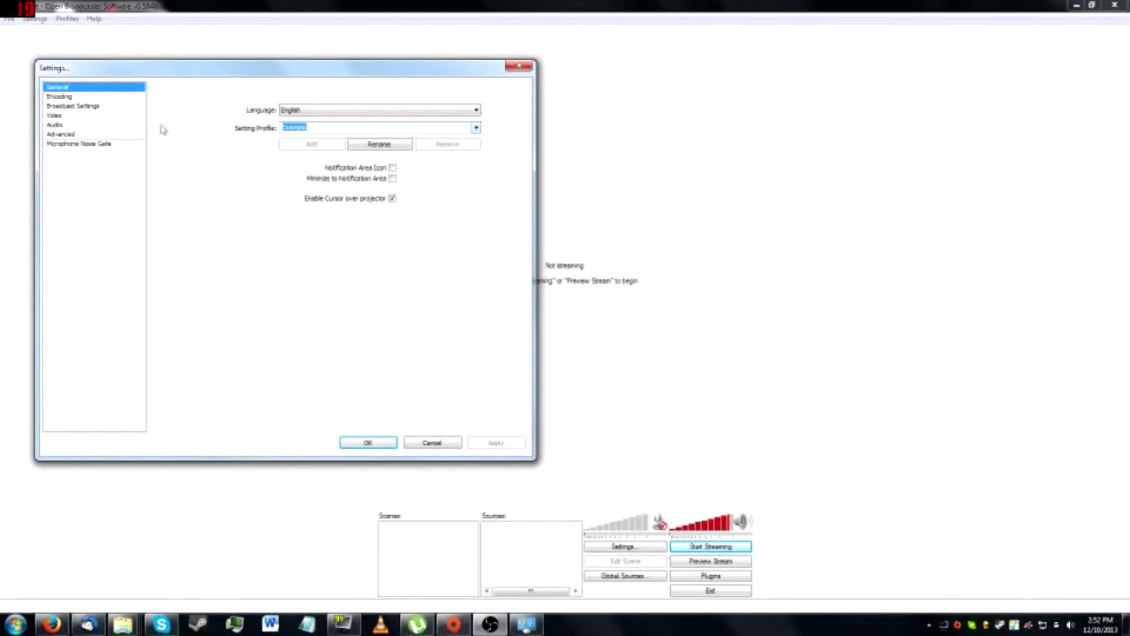
pyautogui.click(476, 129)
pyautogui.click(437, 145)
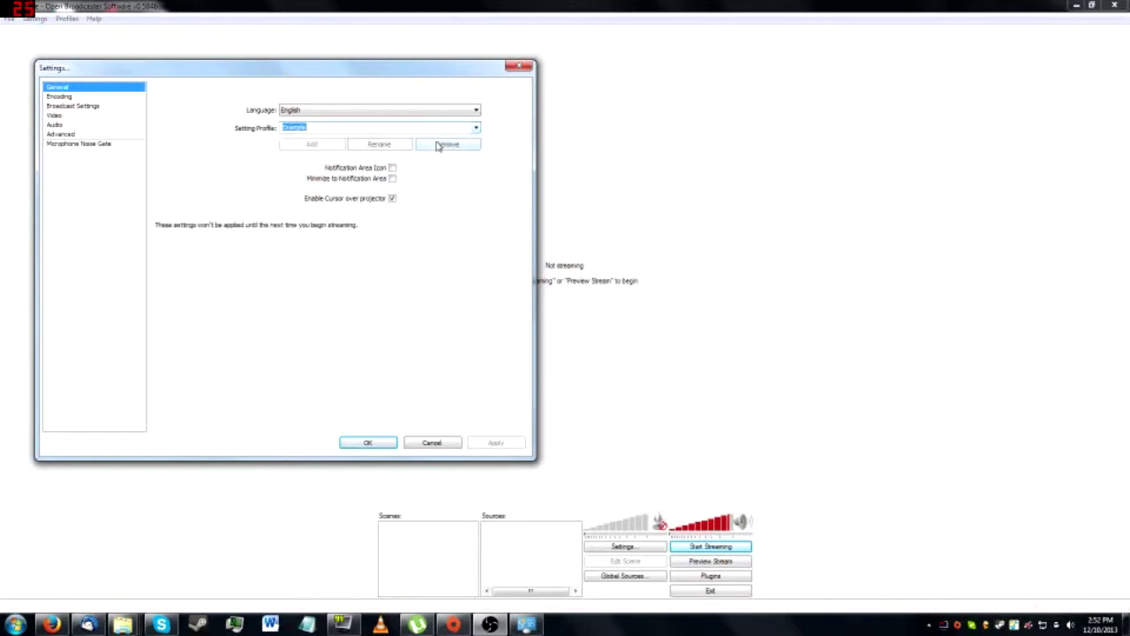
pyautogui.click(476, 129)
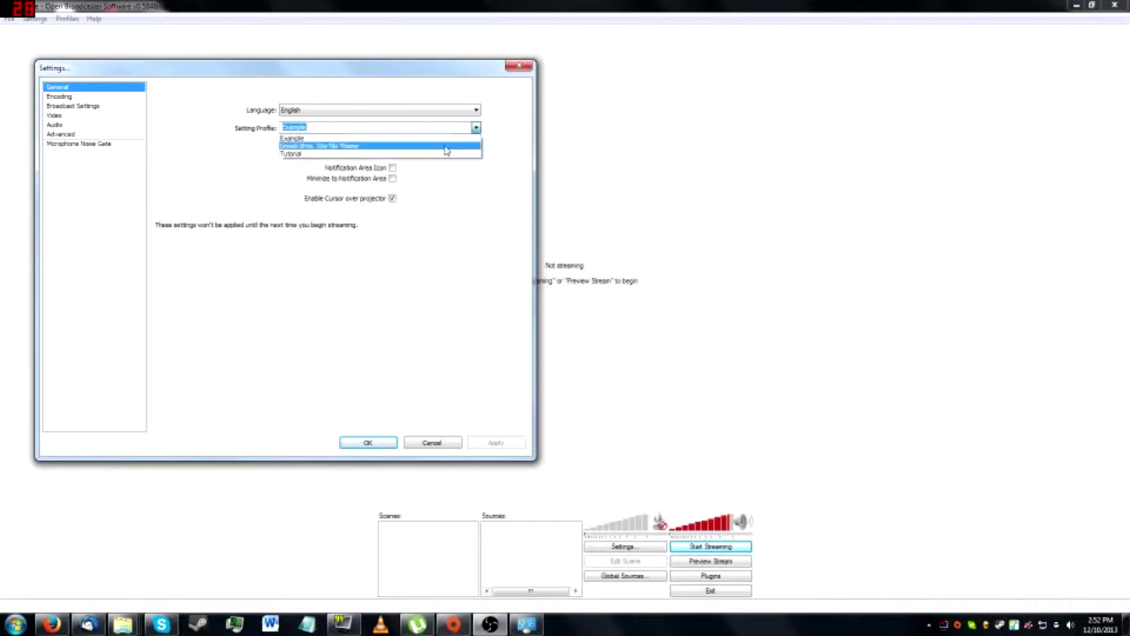
pyautogui.click(449, 145)
pyautogui.click(476, 129)
pyautogui.click(446, 154)
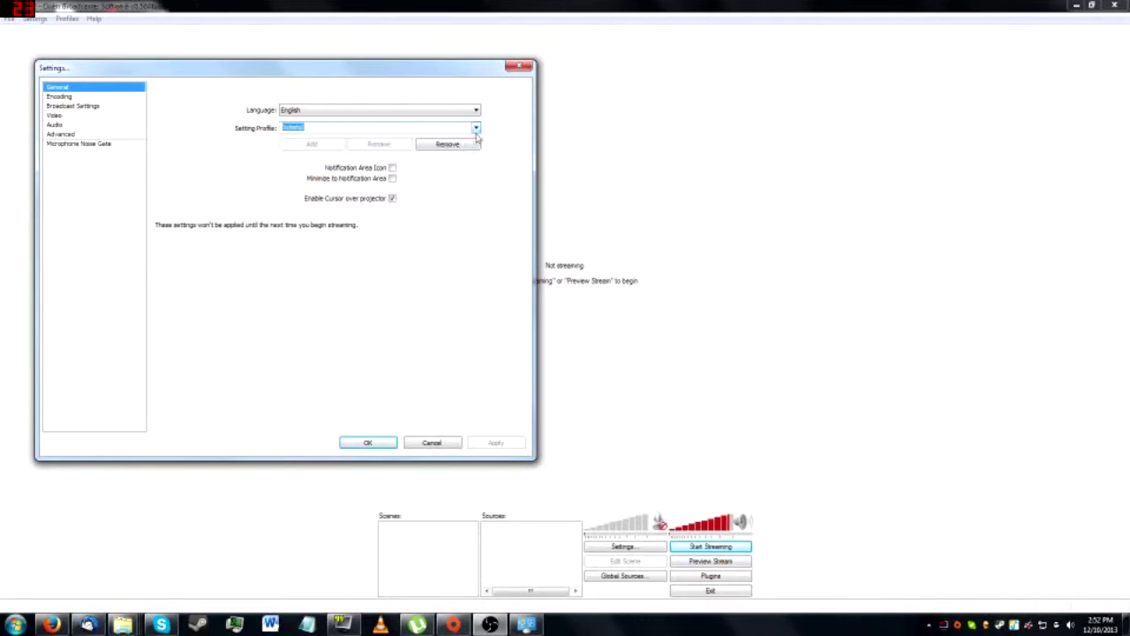
pyautogui.click(476, 128)
pyautogui.click(296, 138)
# Set the video Max Bitrate to 3100 on the Encoding page.
pyautogui.click(68, 97)
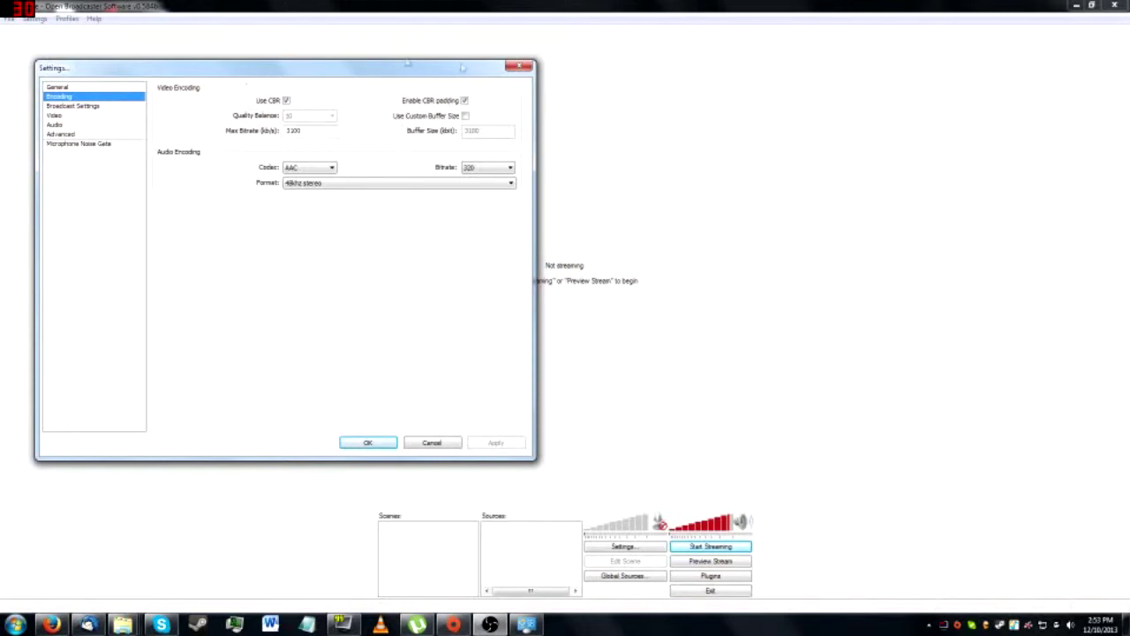
pyautogui.moveTo(297, 130)
pyautogui.moveTo(302, 130); pyautogui.dragTo(285, 131)
pyautogui.write('3100')
# Bring Firefox to the front and open a new blank tab.
pyautogui.click(52, 625)
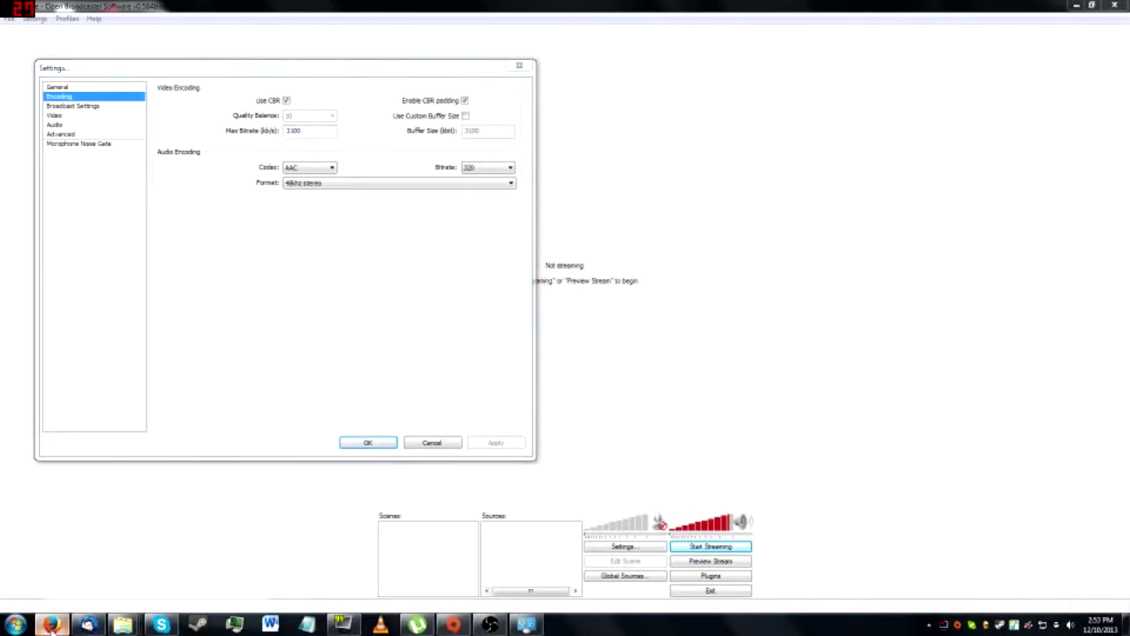
pyautogui.click(743, 55)
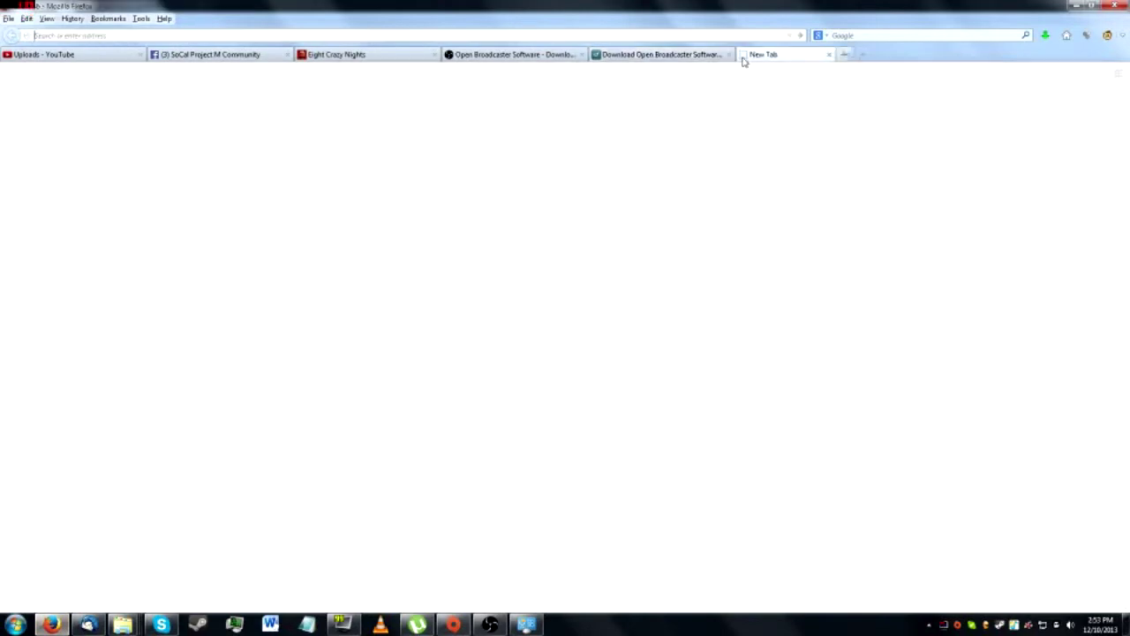